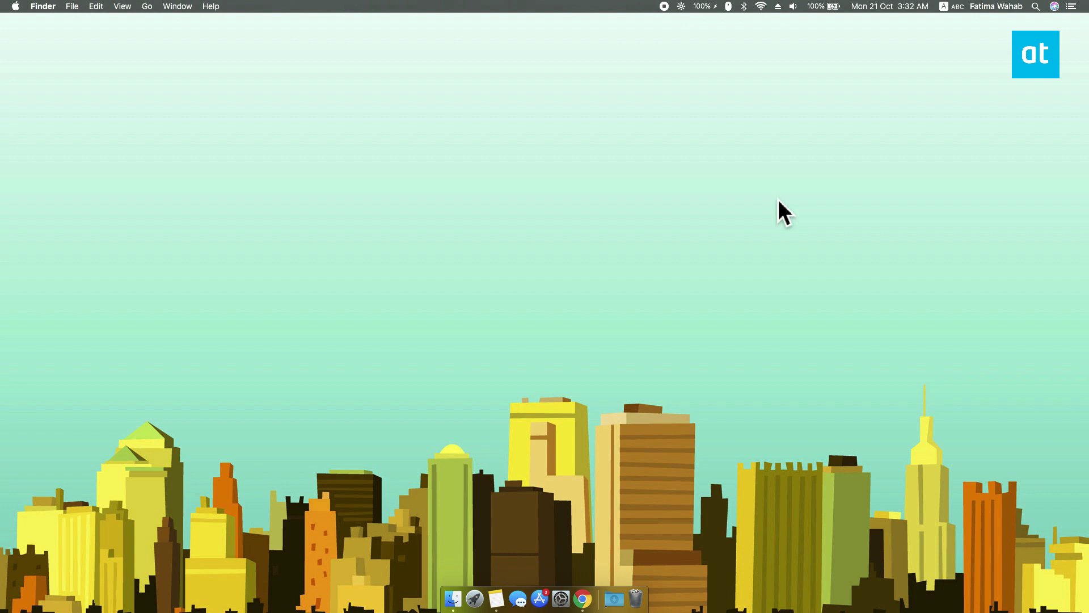
- Visit Desktop 1, jump to the Notes space via the Dock, and reopen the overview showing Notes moved to second
{"action": "key", "text": "ctrl+Up"}
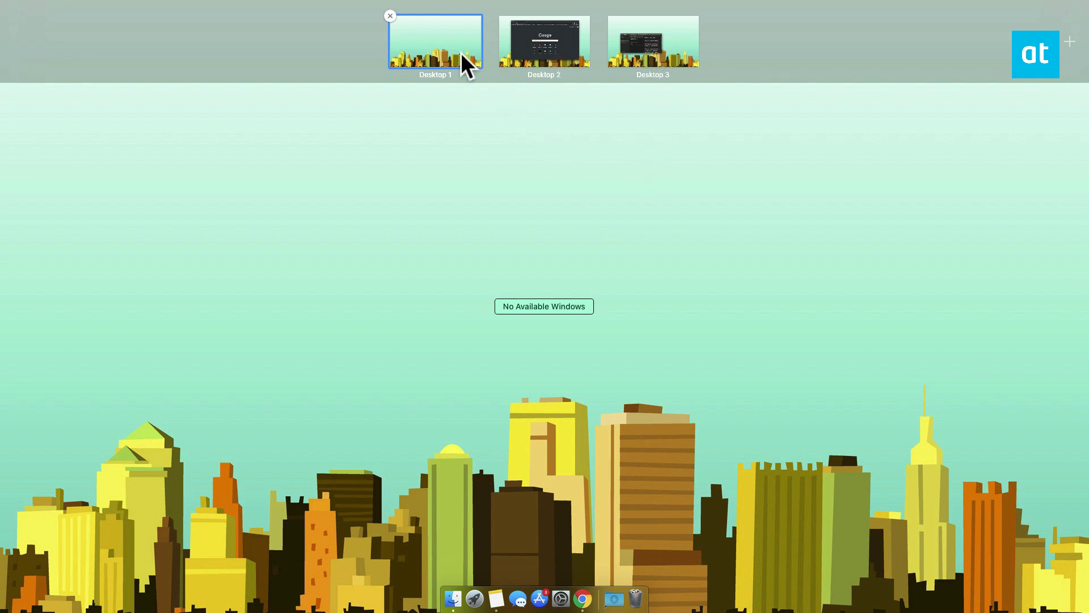
{"action": "left_click", "coordinate": [444, 58]}
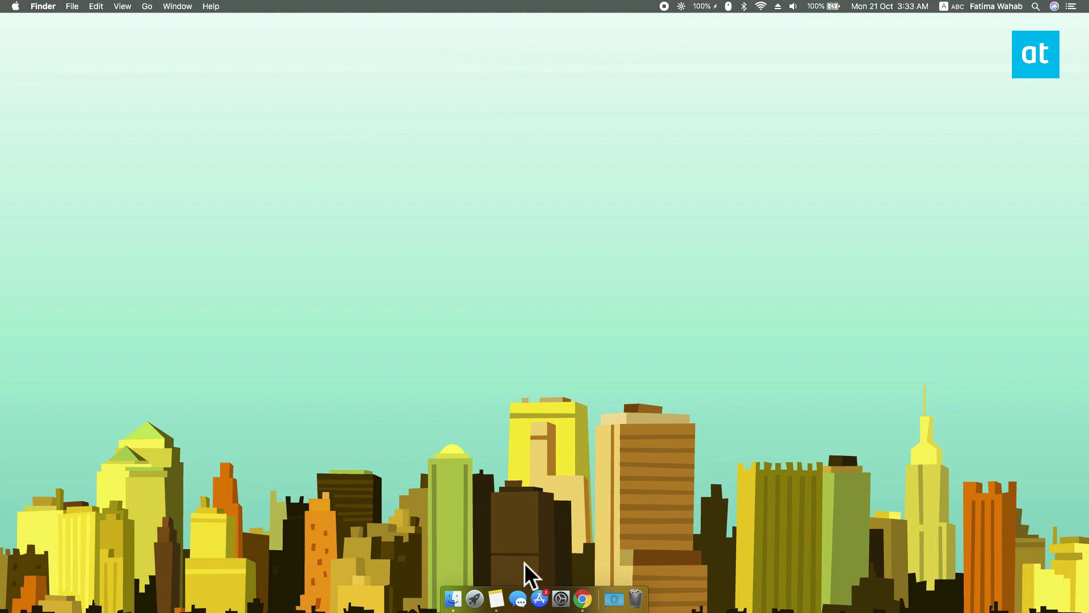
{"action": "left_click", "coordinate": [501, 574]}
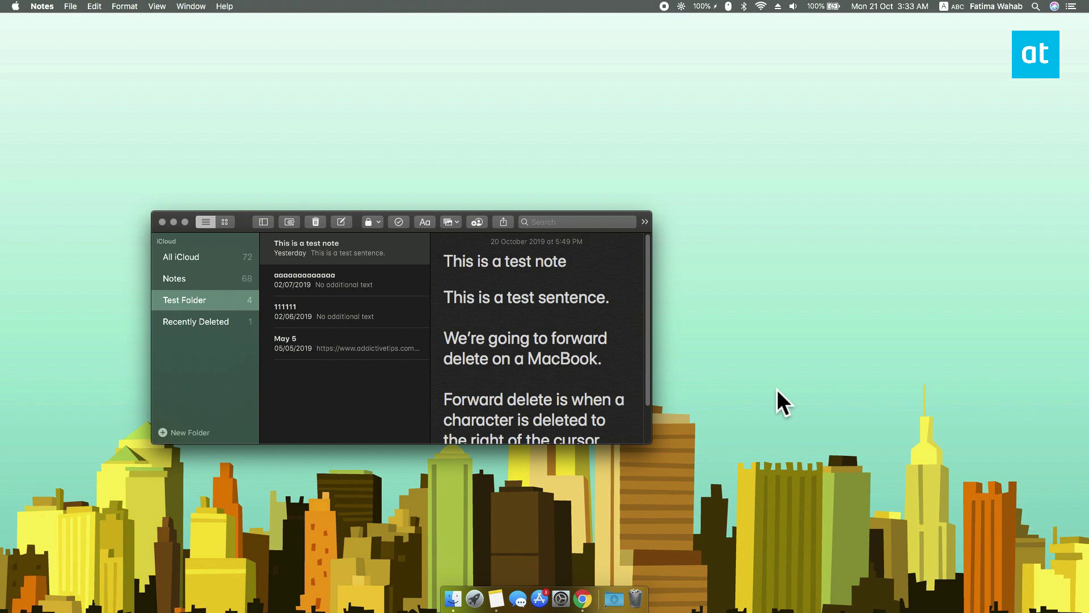
{"action": "key", "text": "ctrl+Up"}
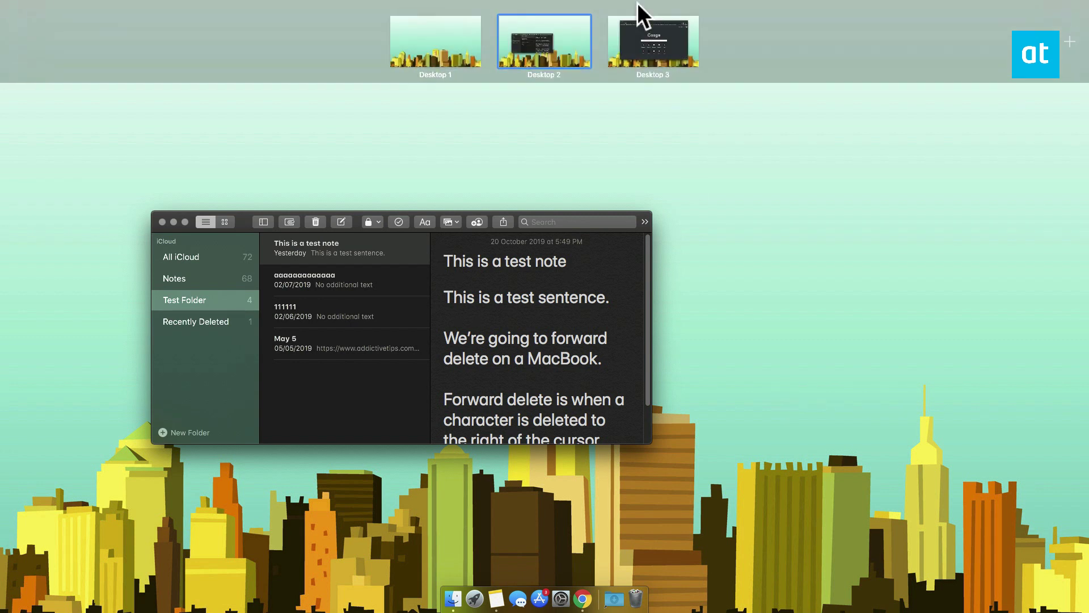
- From Desktop 1, turn off 'Automatically rearrange Spaces based on most recent use' in Mission Control preferences
{"action": "mouse_move", "coordinate": [545, 42]}
{"action": "left_click", "coordinate": [441, 61]}
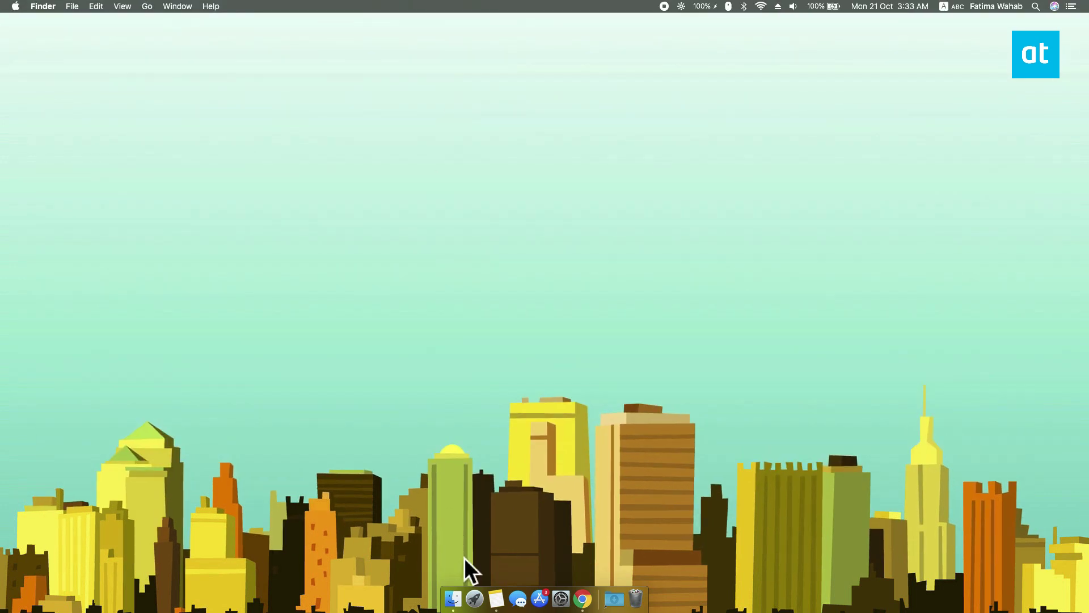
{"action": "left_click", "coordinate": [562, 574]}
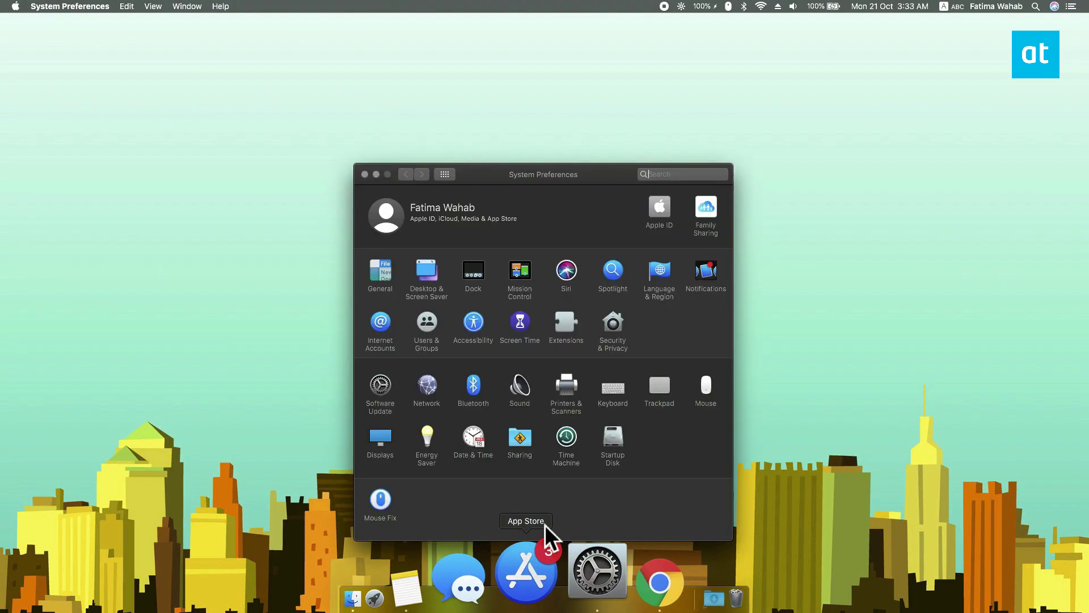
{"action": "left_click", "coordinate": [519, 289]}
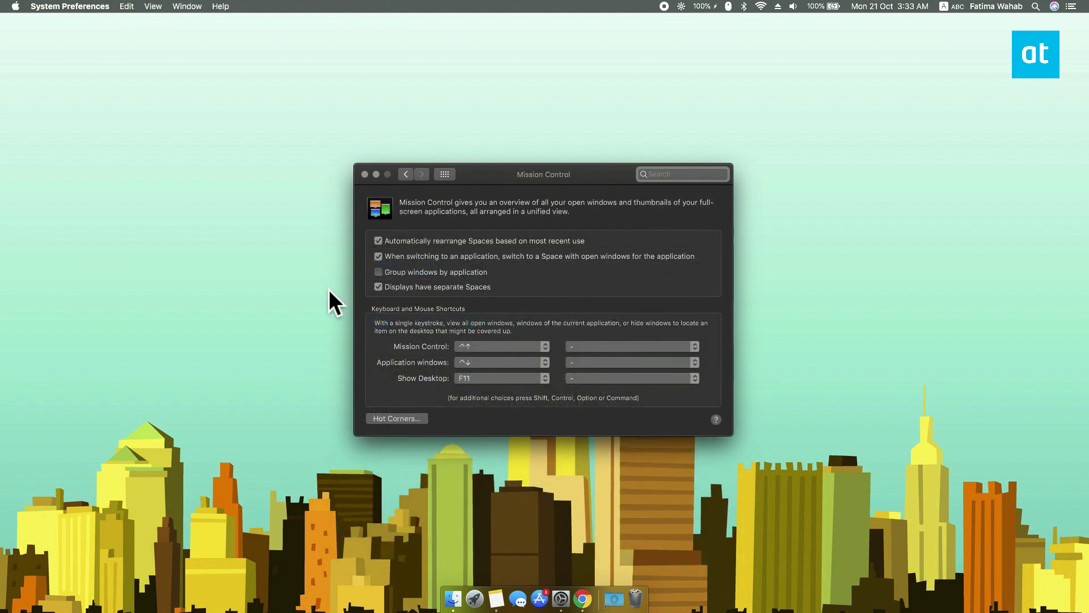
{"action": "left_click", "coordinate": [386, 244]}
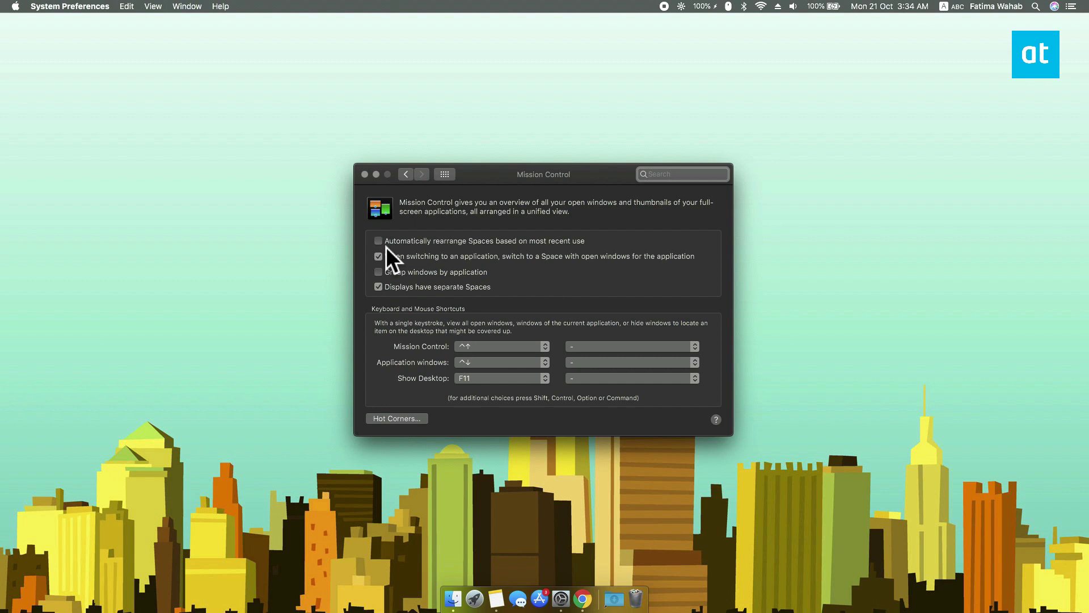
{"action": "left_click", "coordinate": [364, 175]}
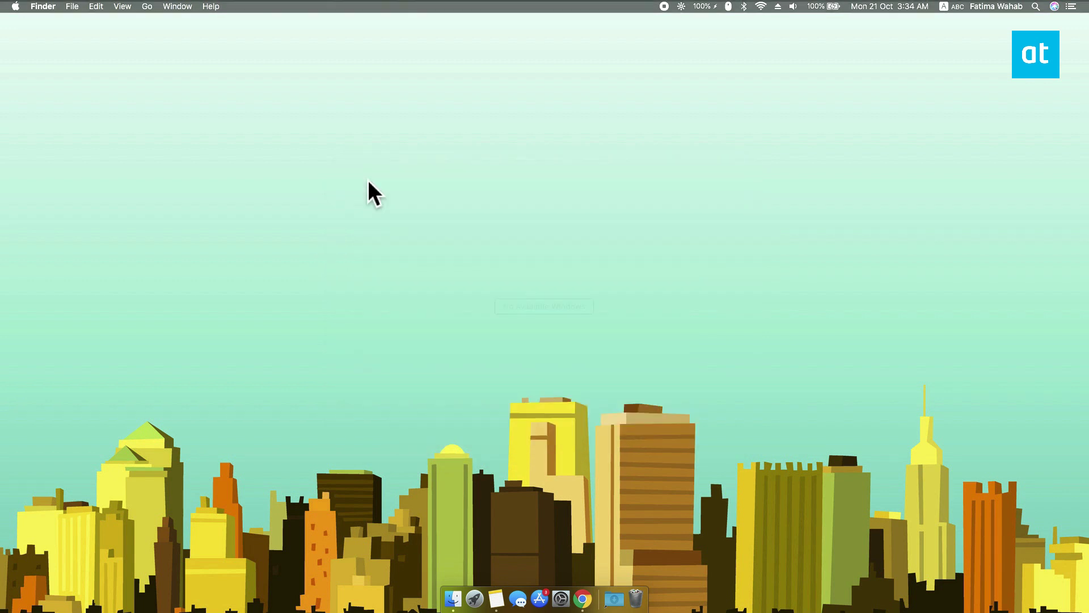
- From Desktop 1 launch Chrome, then view the Spaces bar confirming Chrome stays on Desktop 3 in original order
{"action": "key", "text": "ctrl+Up"}
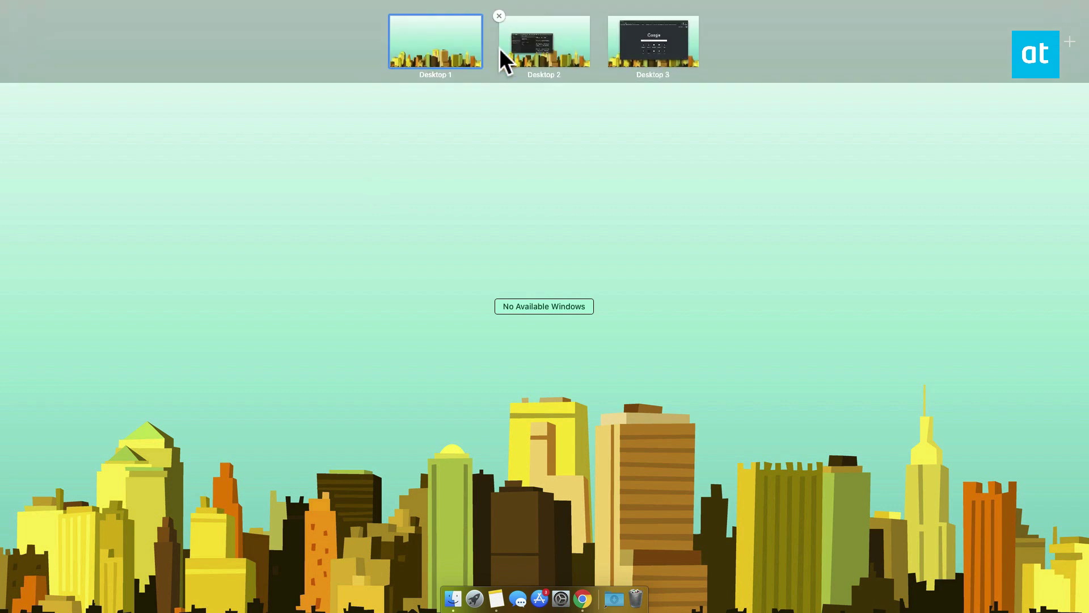
{"action": "mouse_move", "coordinate": [653, 40]}
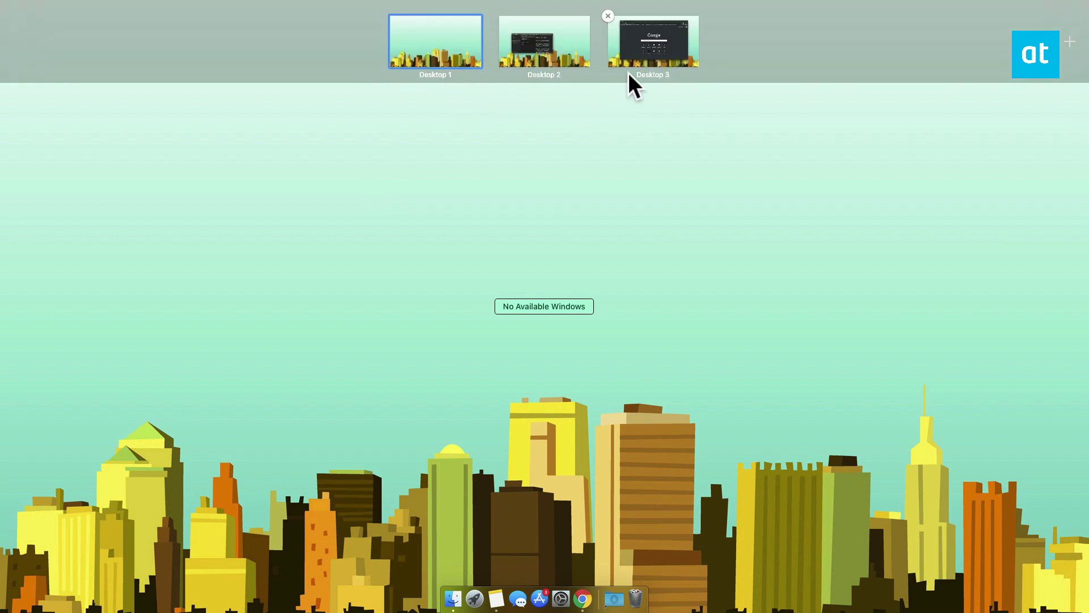
{"action": "left_click", "coordinate": [431, 51]}
{"action": "left_click", "coordinate": [593, 577]}
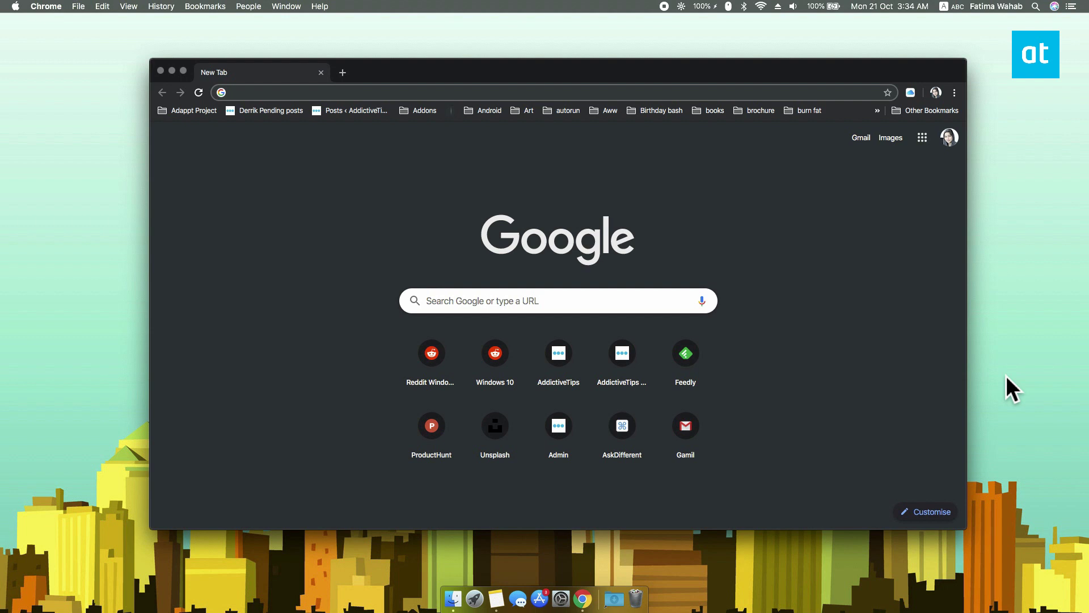
{"action": "key", "text": "ctrl+Up"}
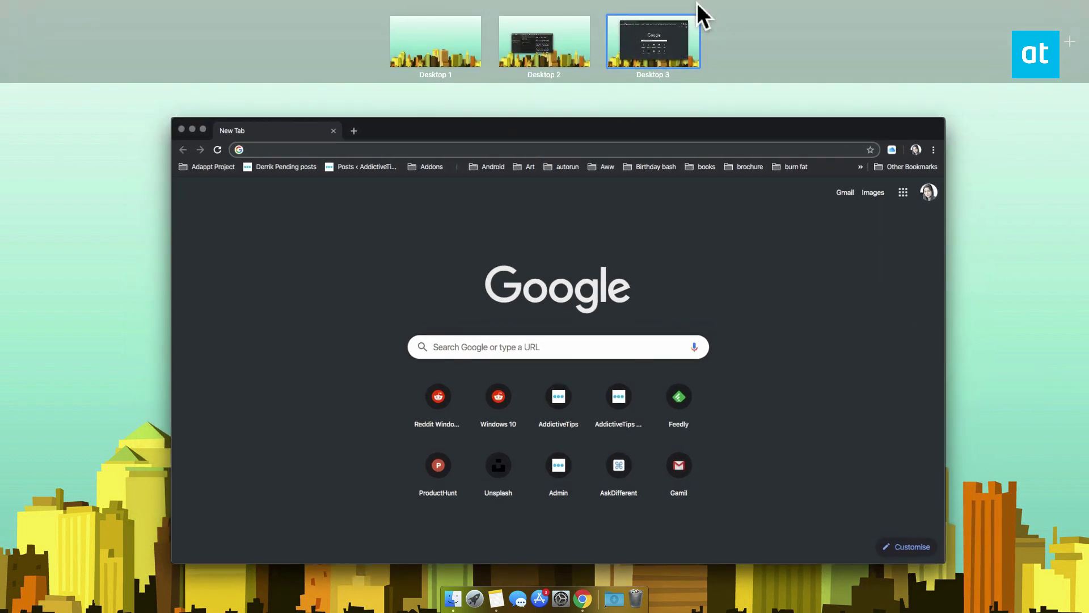